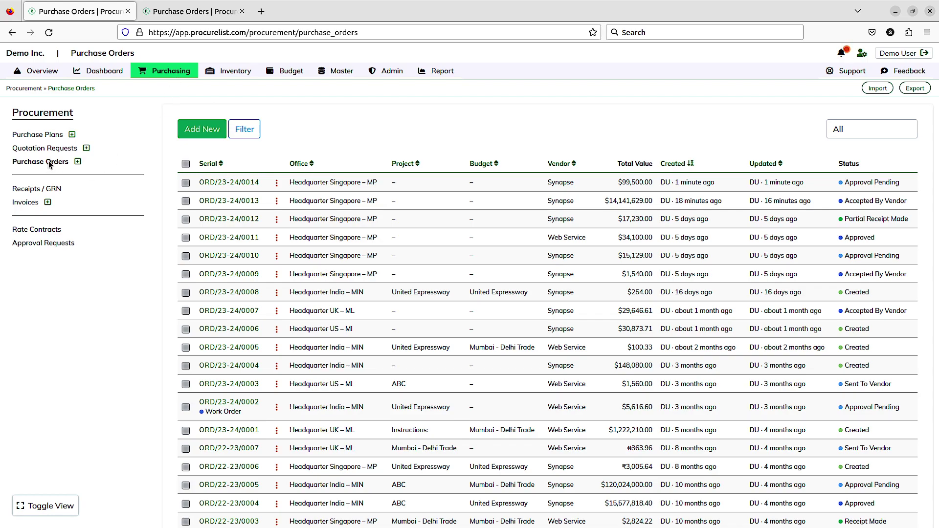
# Start a new purchase order for the company Mezo Pvt Ltd India and its office Headquarter India
pyautogui.click(200, 130)
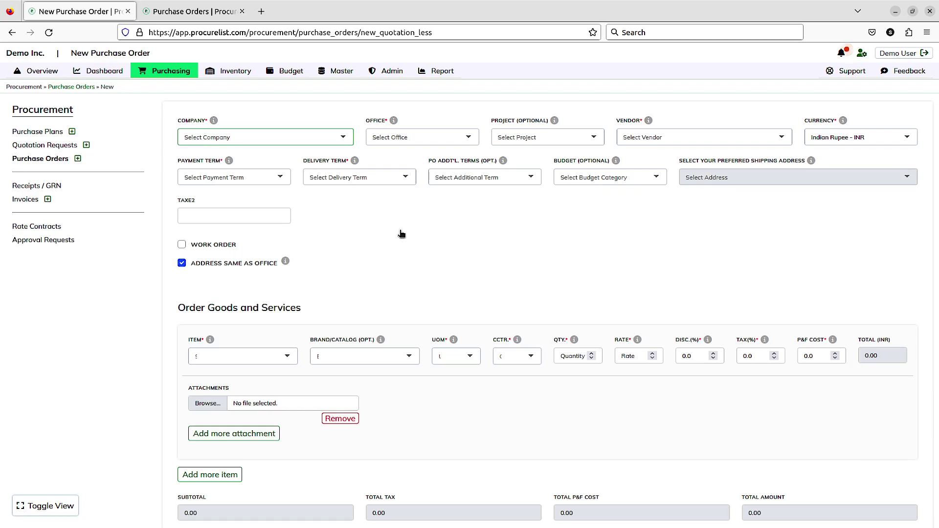
pyautogui.click(311, 139)
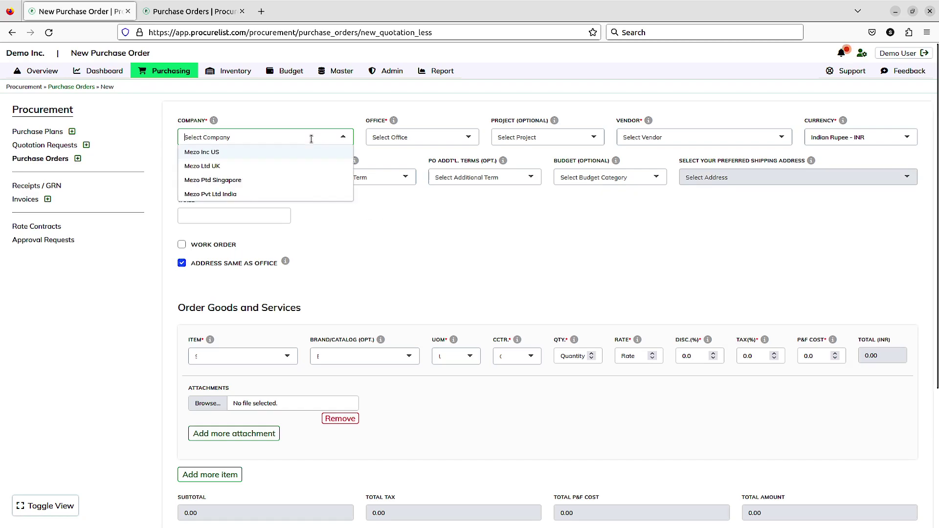
pyautogui.click(278, 194)
pyautogui.click(398, 137)
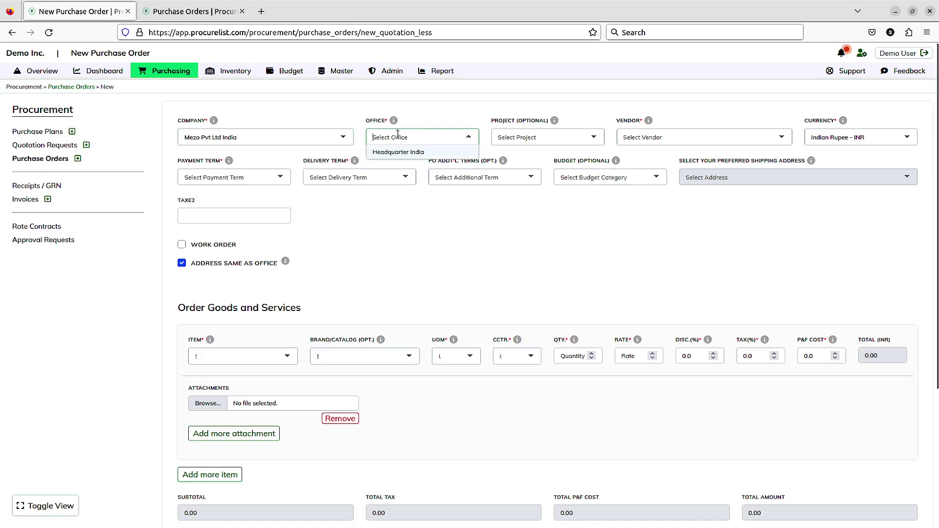
pyautogui.click(399, 151)
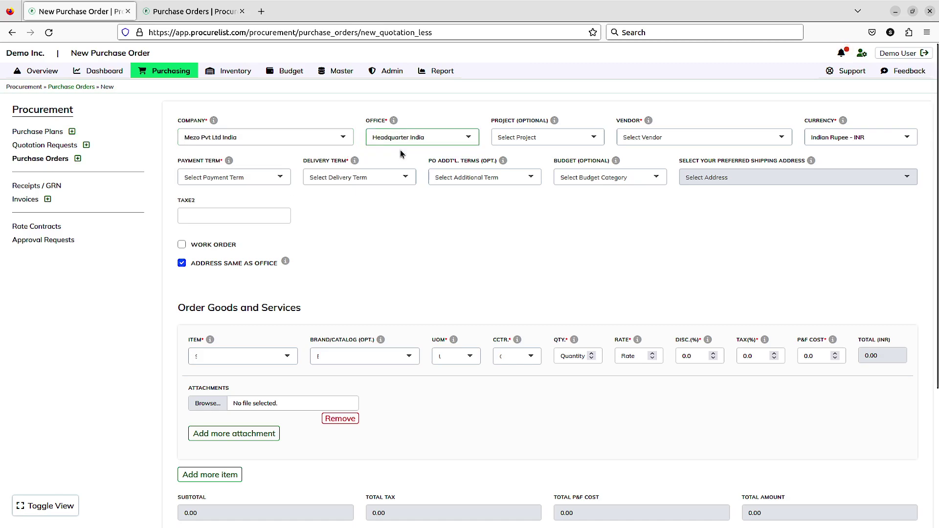
# Select Synapse as the vendor of the purchase order, without choosing a project
pyautogui.click(538, 139)
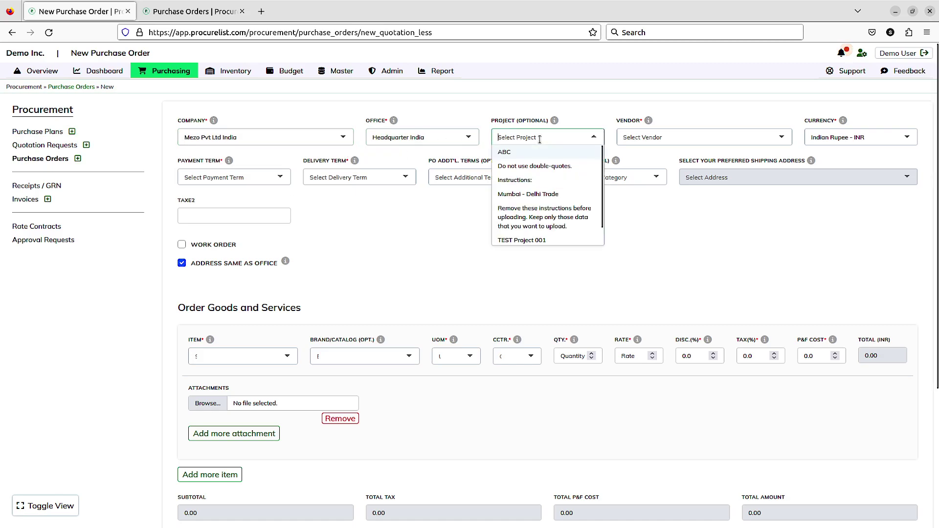
pyautogui.click(630, 133)
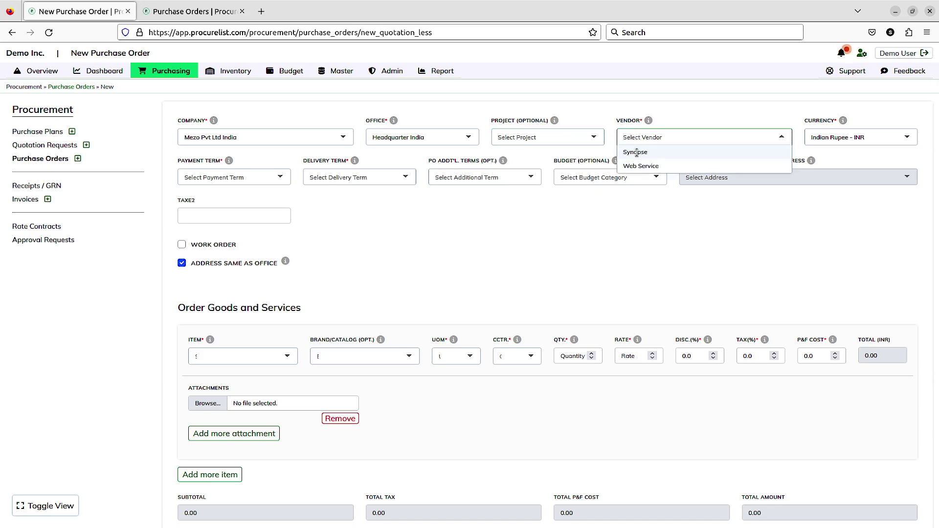
pyautogui.click(636, 152)
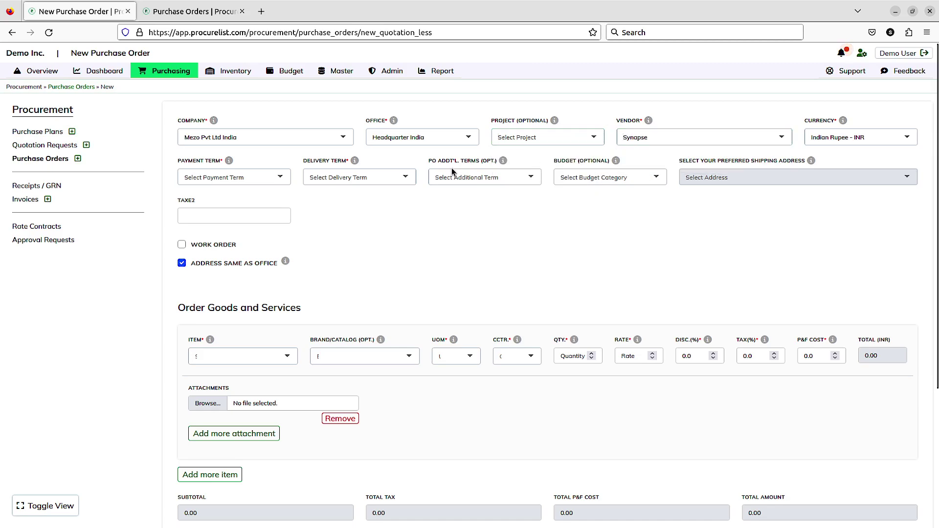
# Set the payment term to Cash on delivery and the delivery term to DAP
pyautogui.click(256, 177)
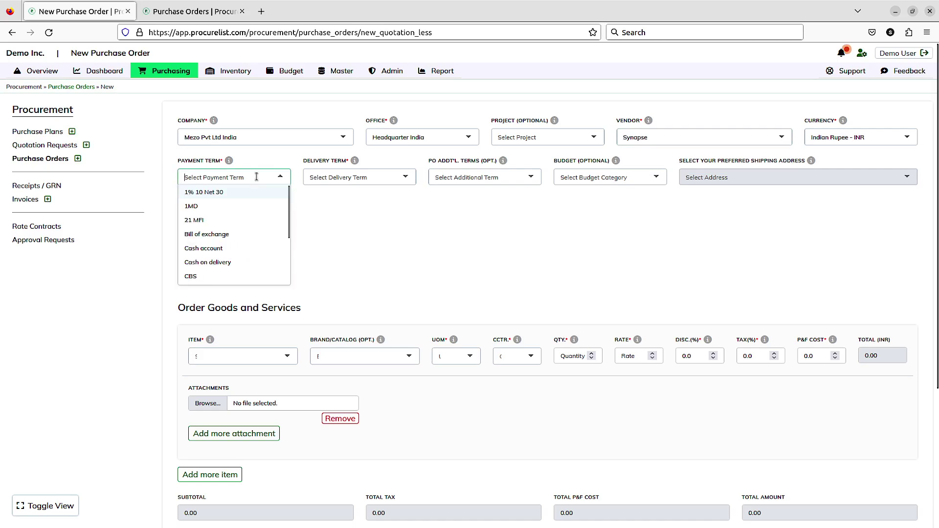
pyautogui.click(236, 261)
pyautogui.click(376, 177)
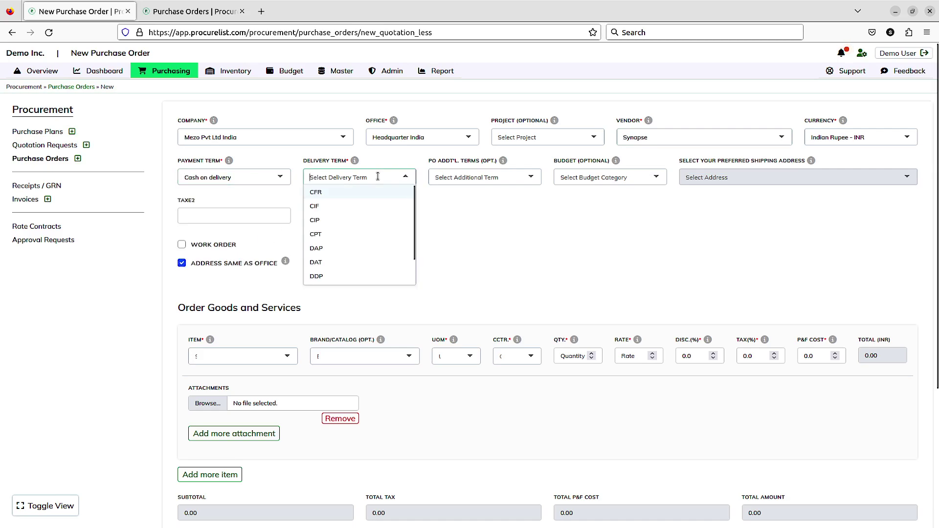
pyautogui.click(358, 251)
pyautogui.click(493, 176)
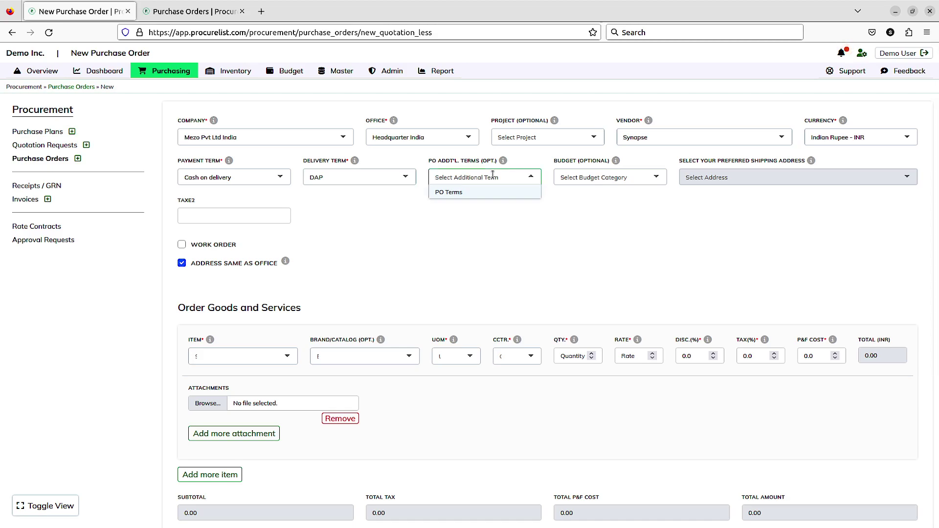
pyautogui.click(394, 258)
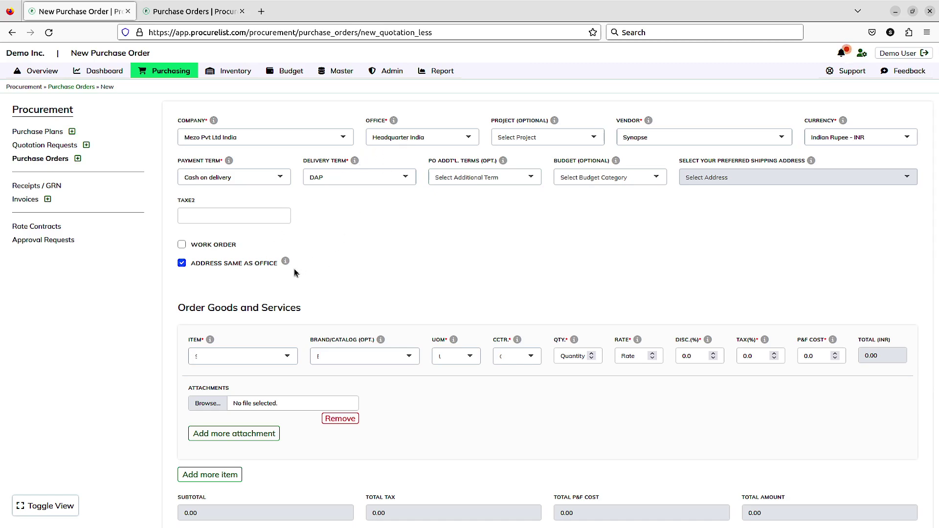
pyautogui.click(226, 266)
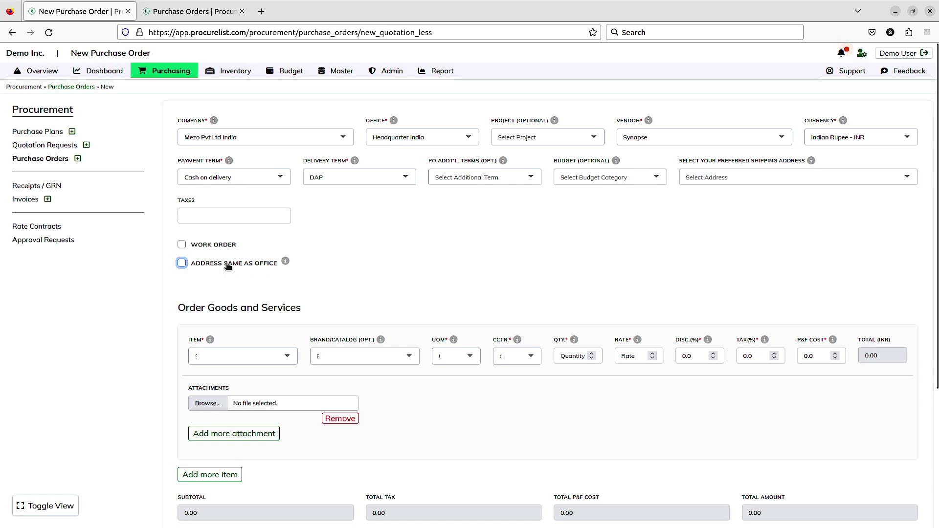
pyautogui.click(742, 174)
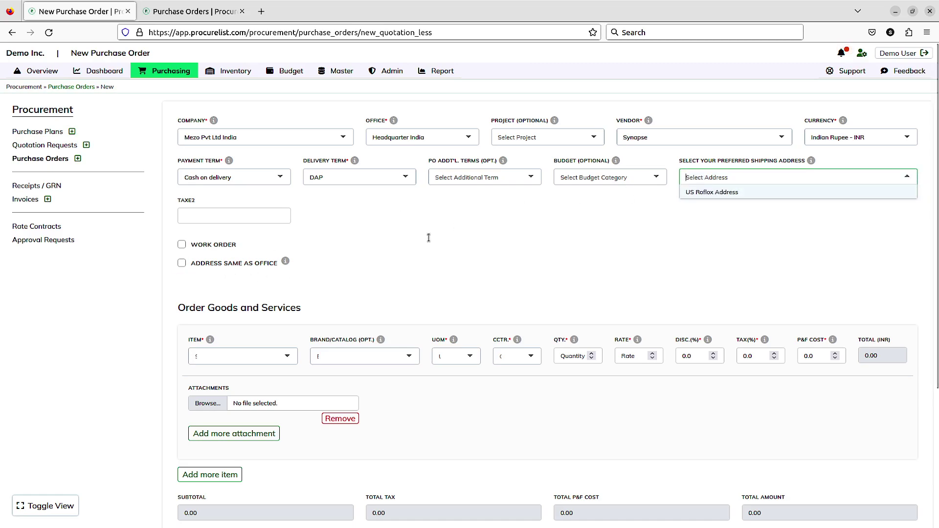
pyautogui.click(401, 256)
pyautogui.click(239, 264)
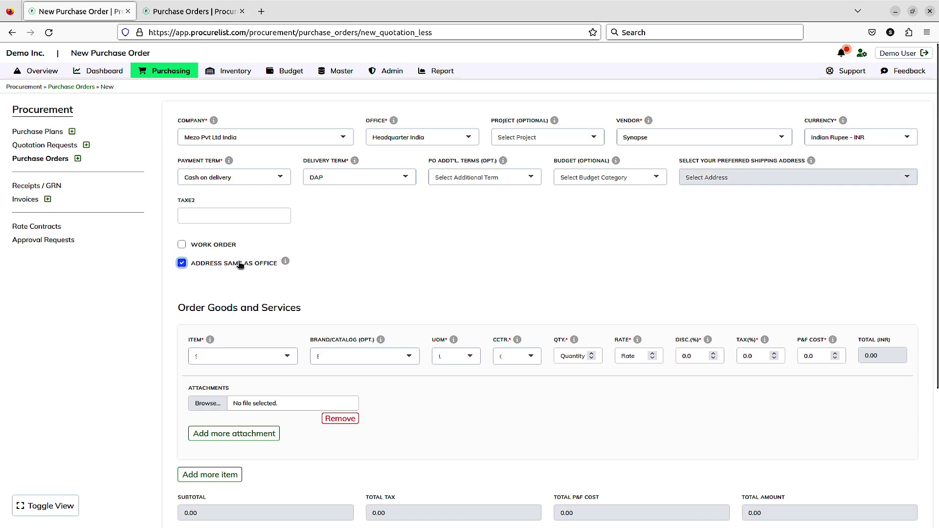
# Choose Computer Mouse as the first order item and assign it to the Research & Development cost center
pyautogui.scroll(-3, 388, 253)
pyautogui.click(271, 184)
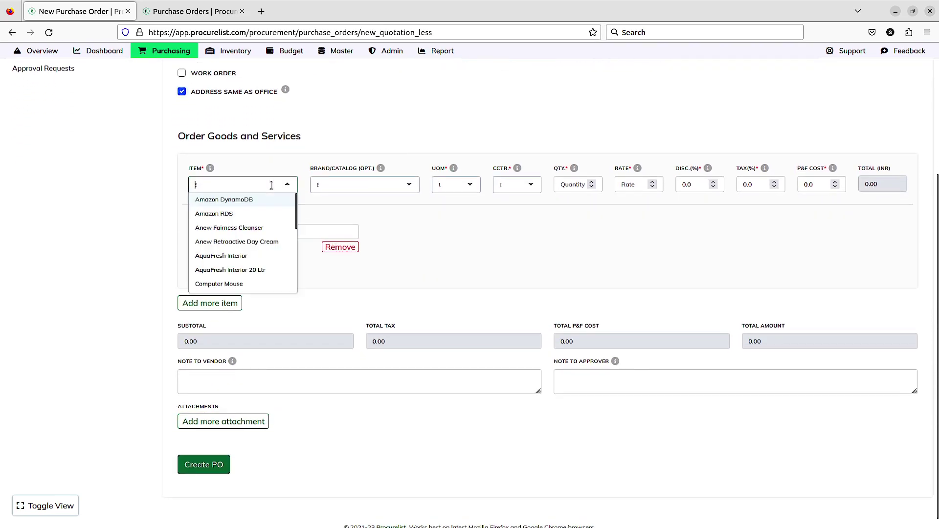
pyautogui.click(245, 288)
pyautogui.click(507, 187)
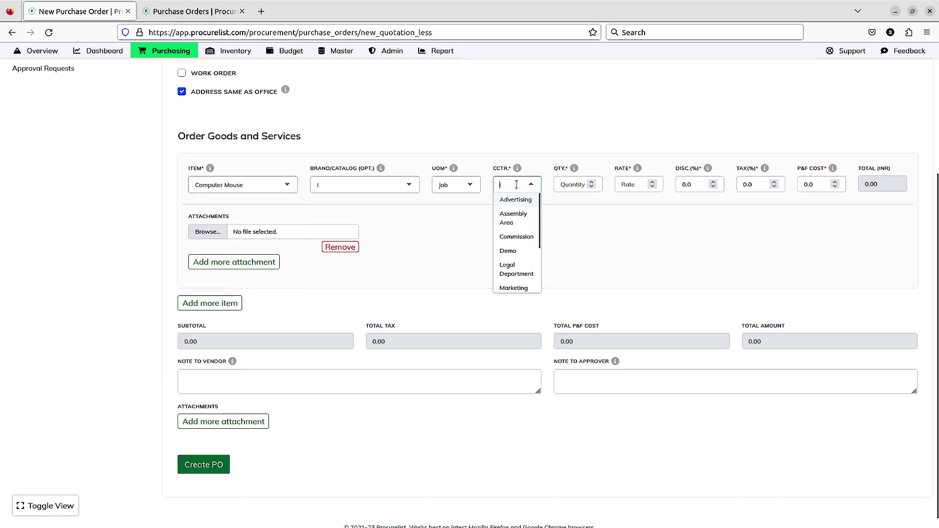
pyautogui.scroll(-3, 518, 253)
pyautogui.click(518, 241)
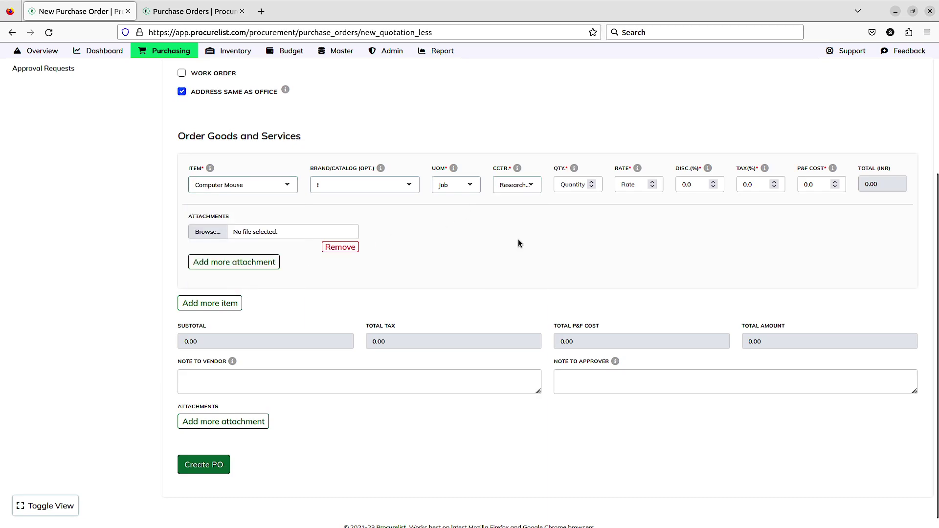
# Set the Computer Mouse line to quantity 100, rate 100, discount 10% and tax 10%
pyautogui.click(563, 185)
pyautogui.write('100')
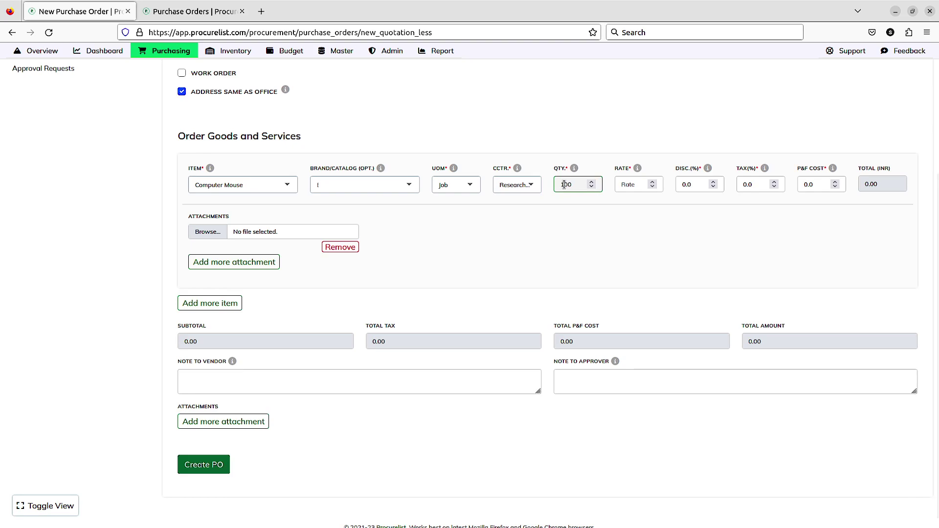
pyautogui.click(623, 185)
pyautogui.write('100')
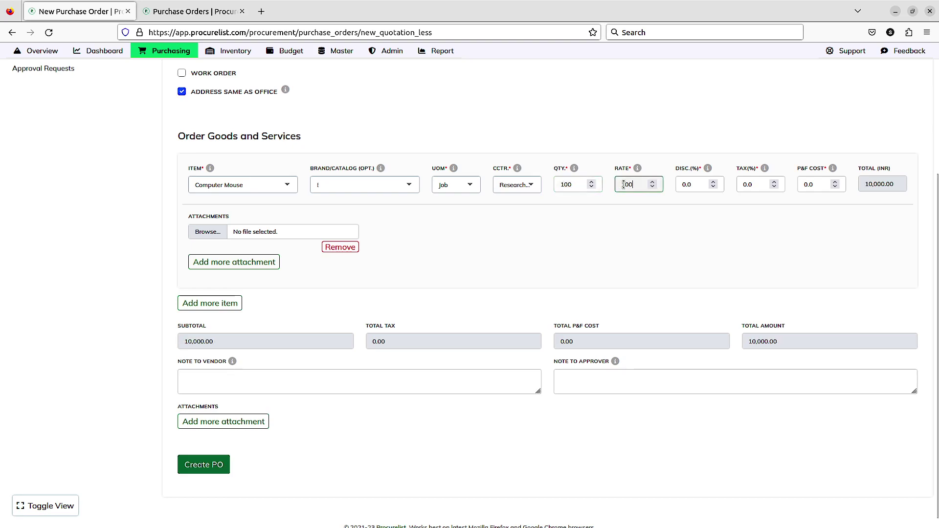
pyautogui.click(682, 185)
pyautogui.write('1')
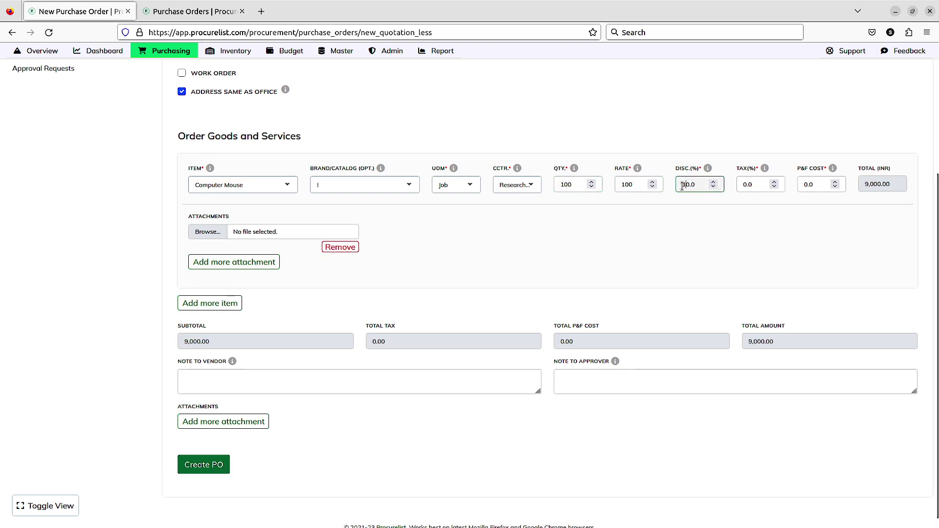
pyautogui.click(742, 185)
pyautogui.write('1')
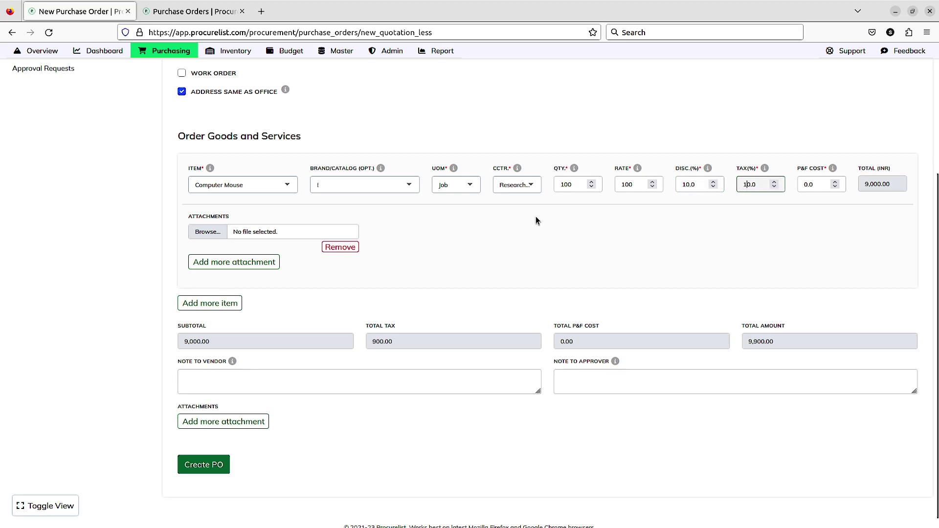
# Add a second order item, Goodyear Wrangler AT SilentTrac, with Training as its cost center
pyautogui.click(225, 305)
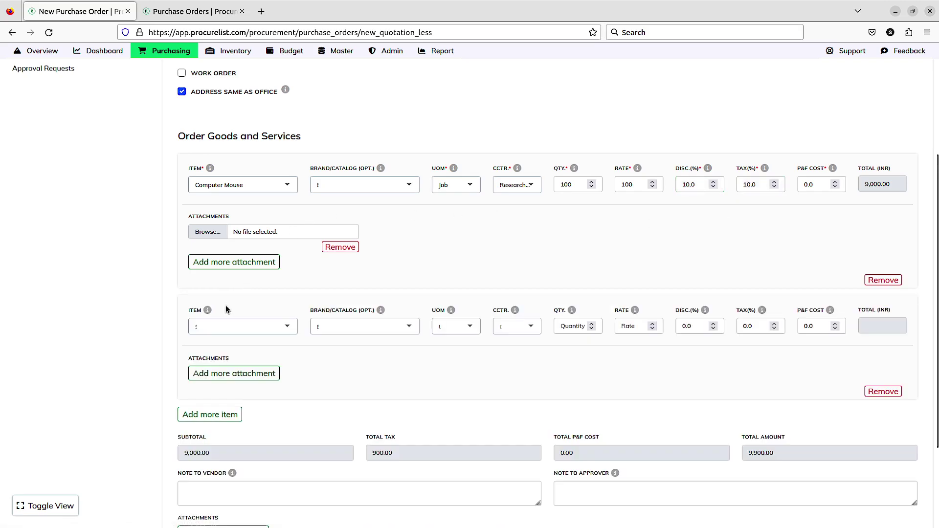
pyautogui.click(242, 334)
pyautogui.scroll(-2, 244, 379)
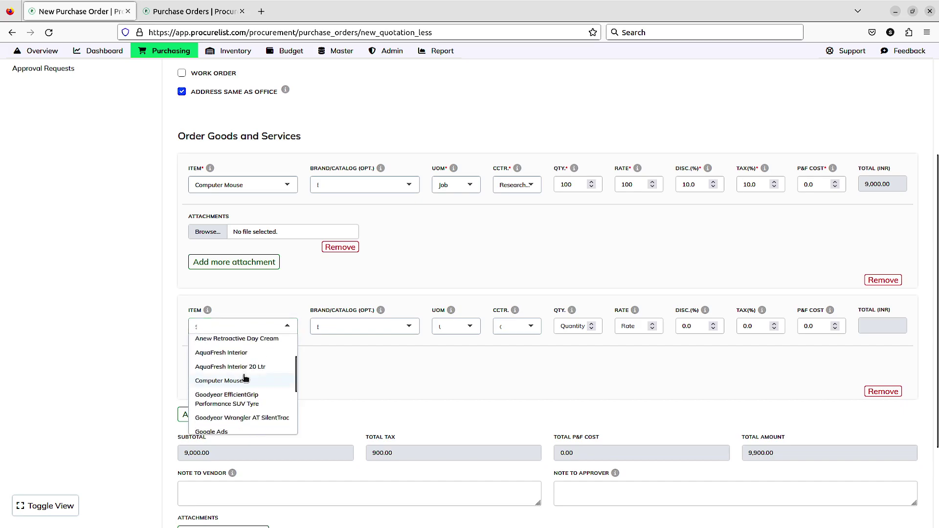
pyautogui.click(258, 417)
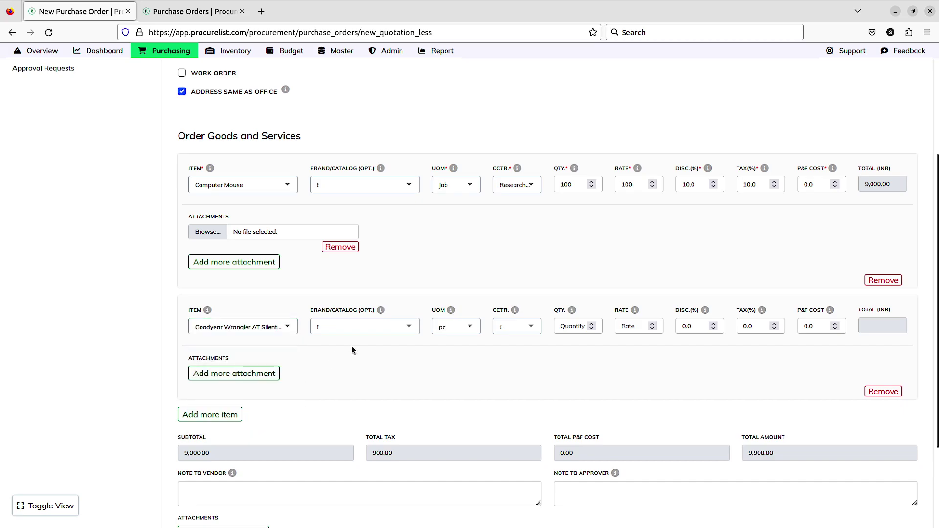
pyautogui.click(514, 329)
pyautogui.scroll(-3, 511, 384)
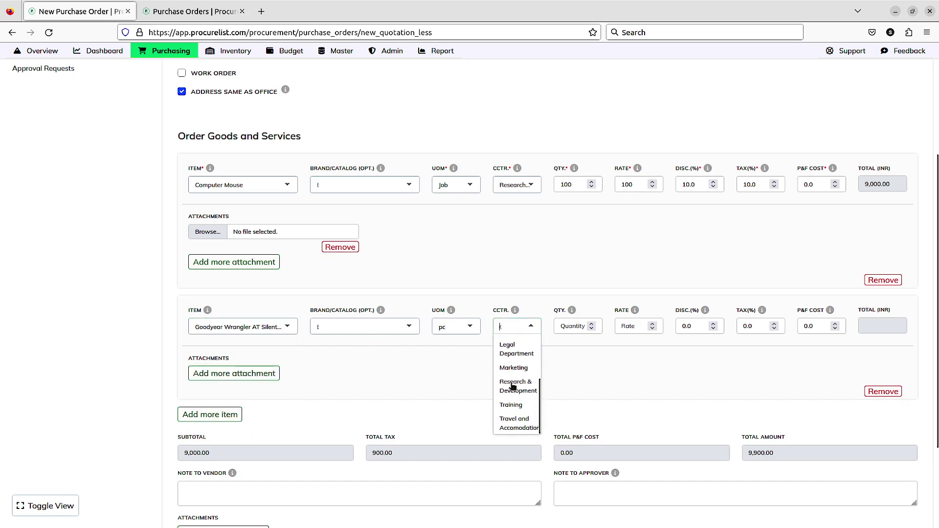
pyautogui.click(511, 404)
# Set the Goodyear Wrangler line's quantity to 200 and its rate to 2000
pyautogui.click(568, 329)
pyautogui.write('200')
pyautogui.click(628, 325)
pyautogui.write('2000')
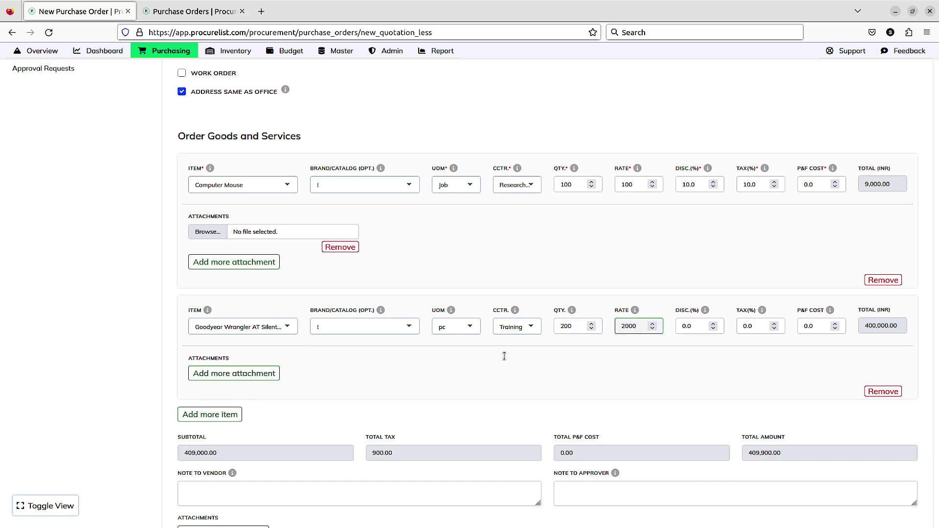
# Create the purchase order with the notes to vendor and approver left blank
pyautogui.scroll(-3, 504, 356)
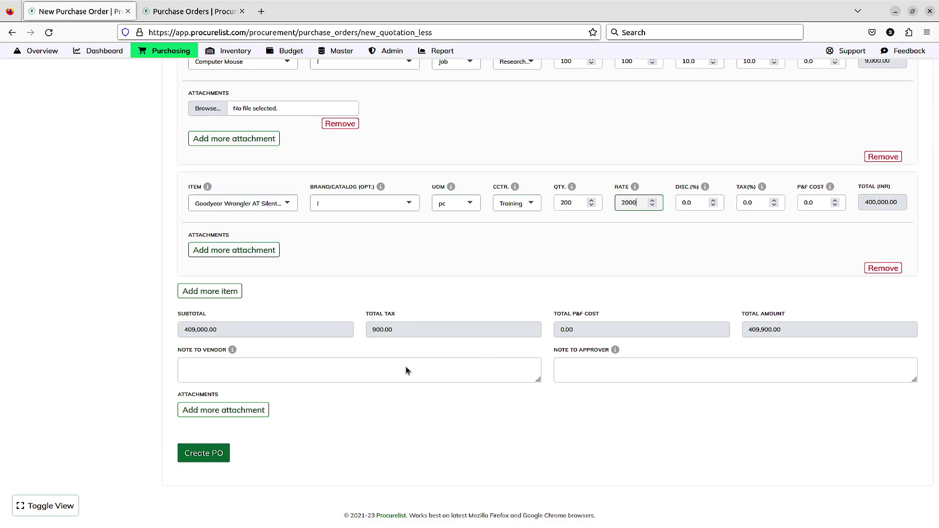
pyautogui.click(420, 370)
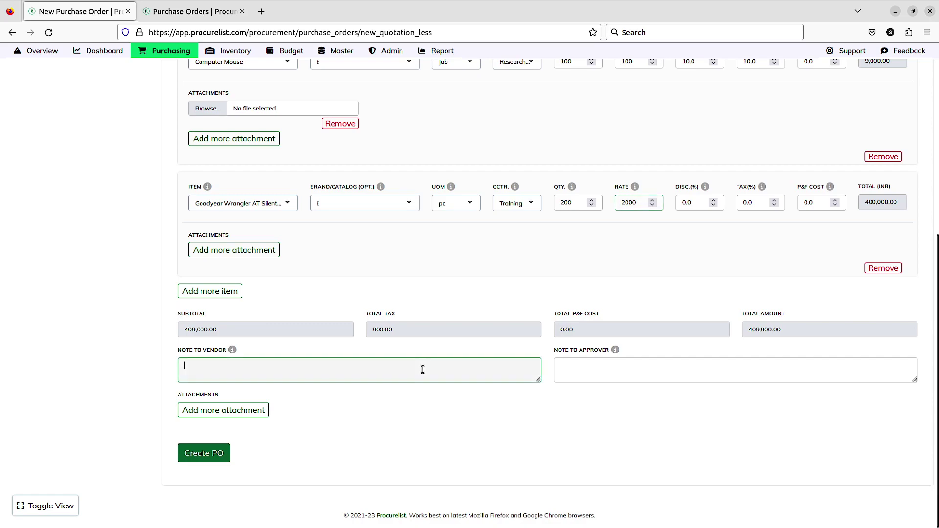
pyautogui.click(576, 365)
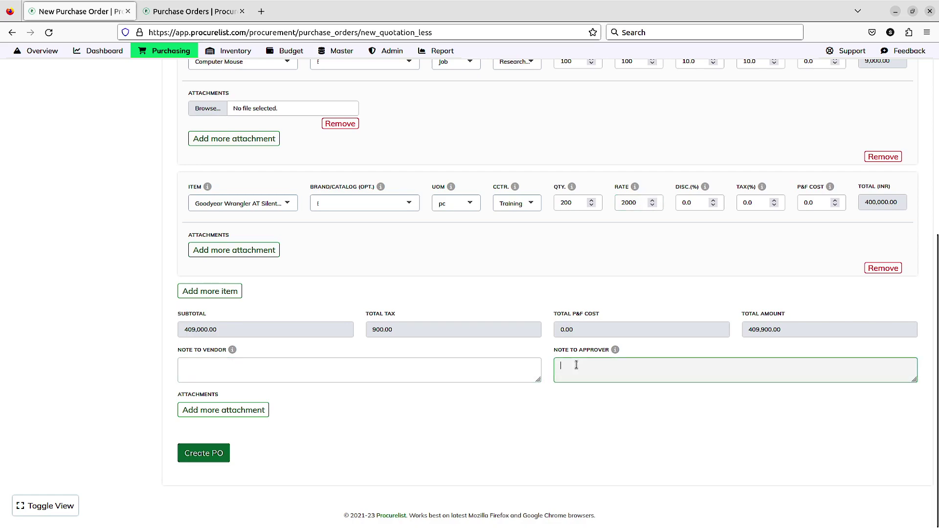
pyautogui.click(255, 453)
pyautogui.click(212, 456)
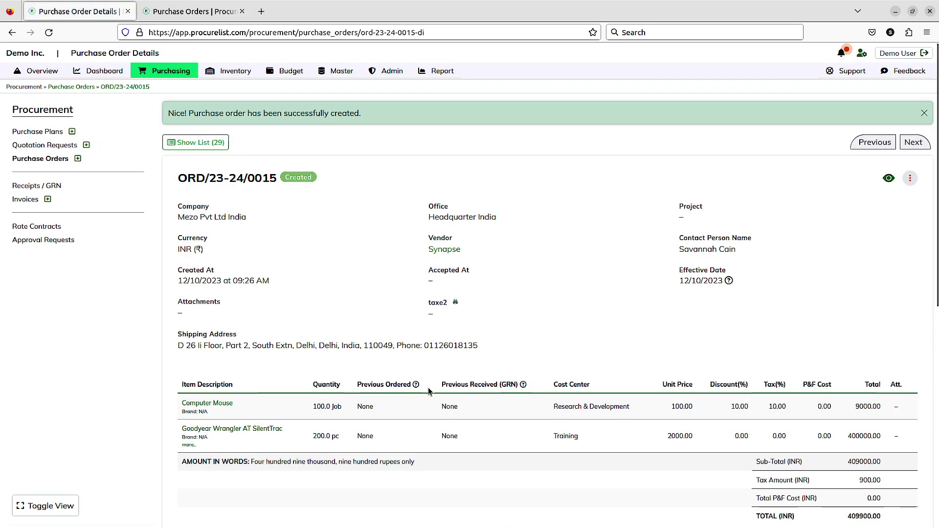
# Review the newly created purchase order's details and send it for approval to the first-level approver
pyautogui.scroll(-2, 428, 391)
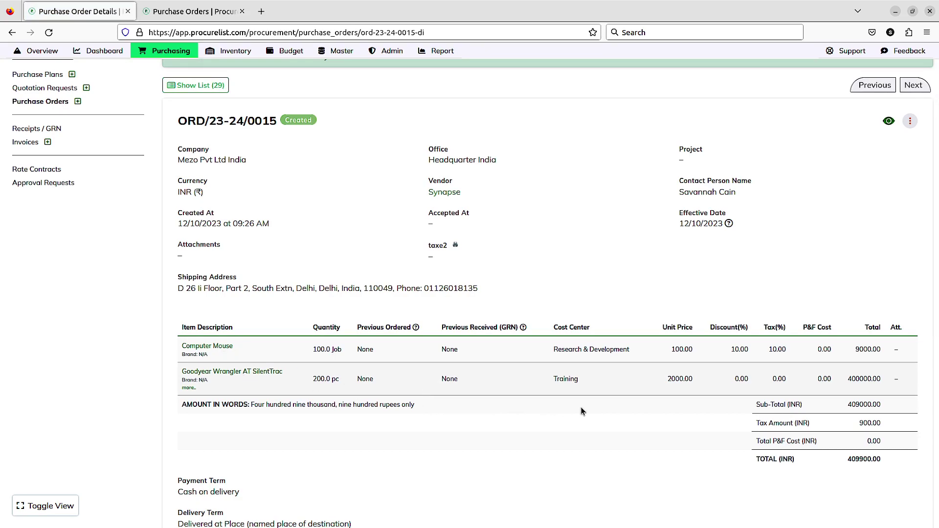
pyautogui.scroll(-5, 581, 410)
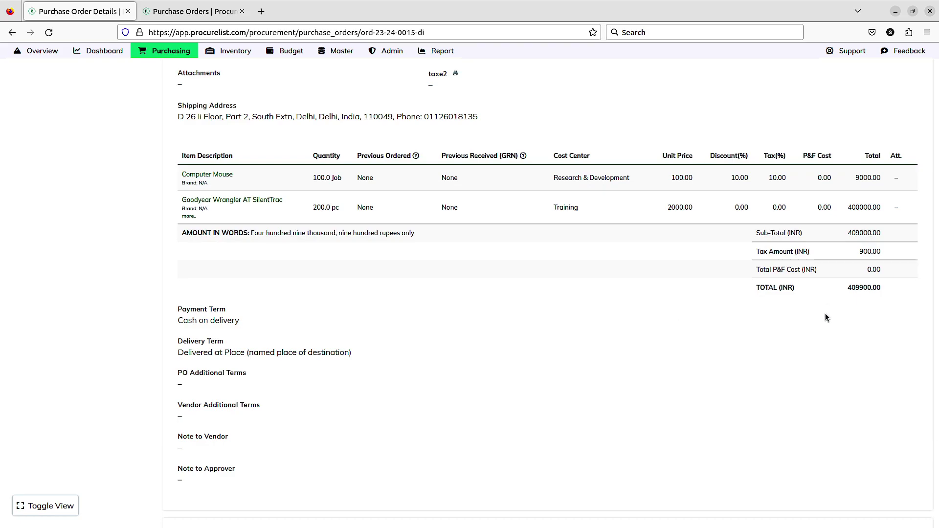
pyautogui.scroll(5, 825, 316)
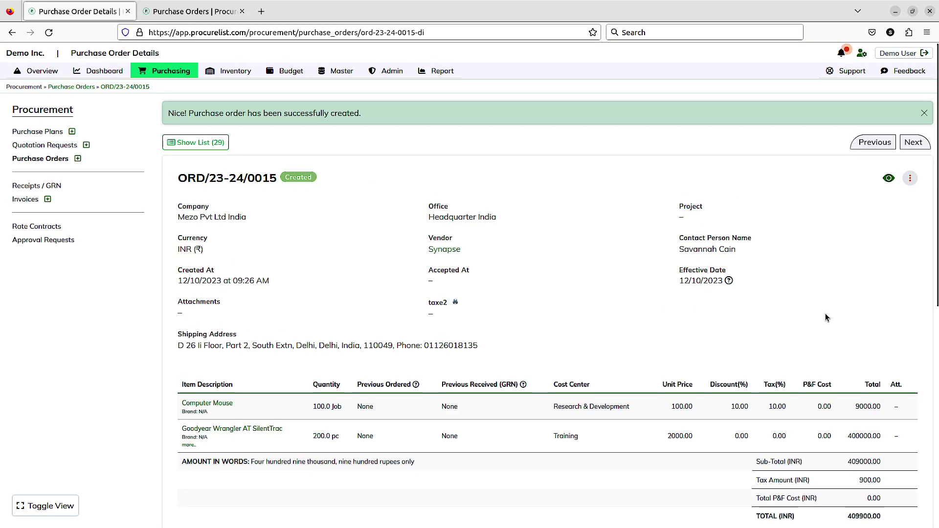
pyautogui.click(910, 179)
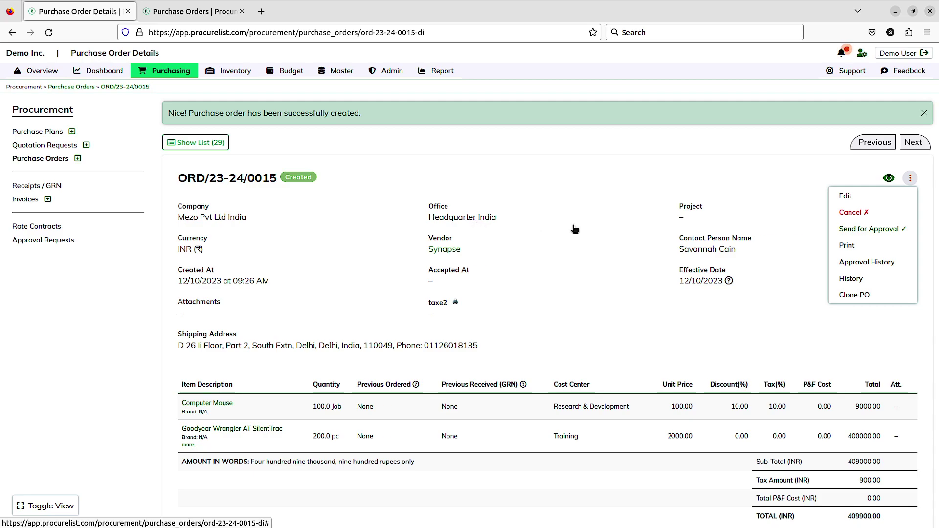
pyautogui.click(877, 232)
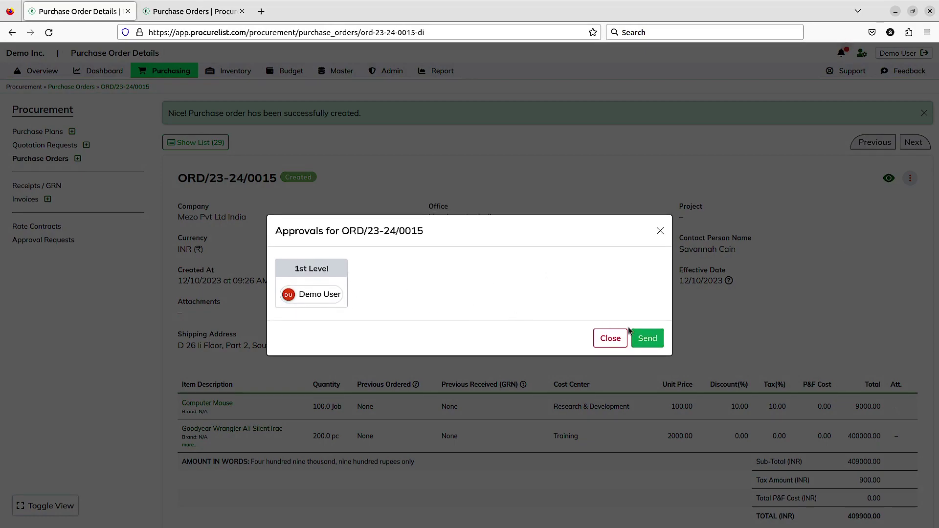
pyautogui.click(648, 339)
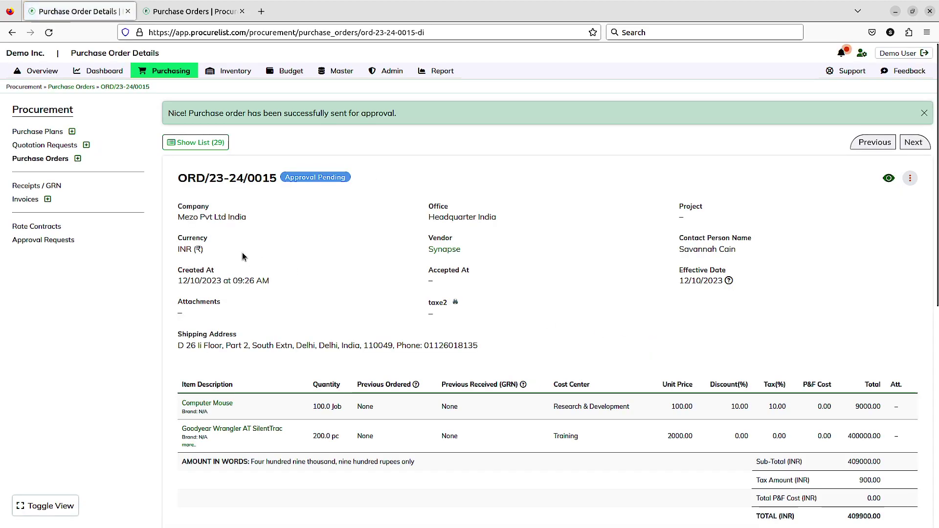
# Open the new Mezo Pvt Ltd India purchase order from the purchase order approval requests and approve it
pyautogui.click(51, 243)
pyautogui.click(306, 135)
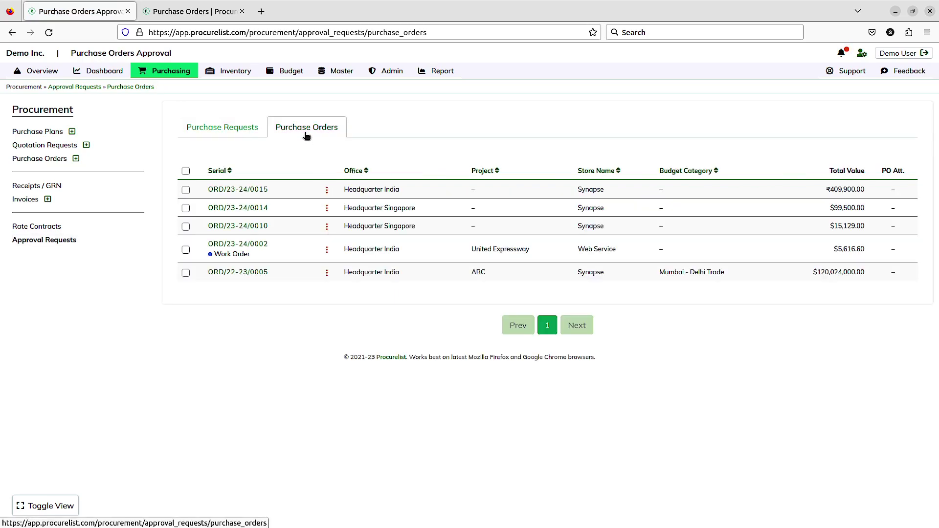
pyautogui.click(248, 190)
pyautogui.scroll(-5, 410, 258)
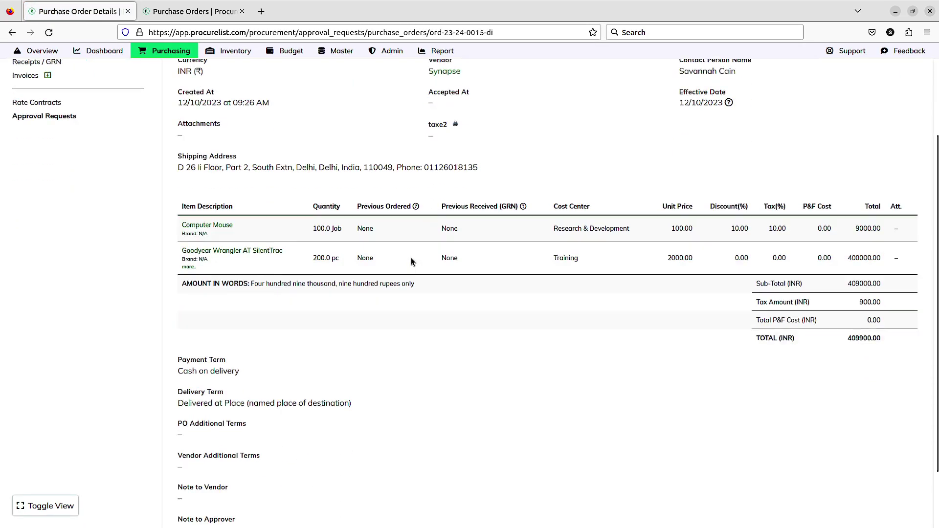
pyautogui.scroll(5, 411, 258)
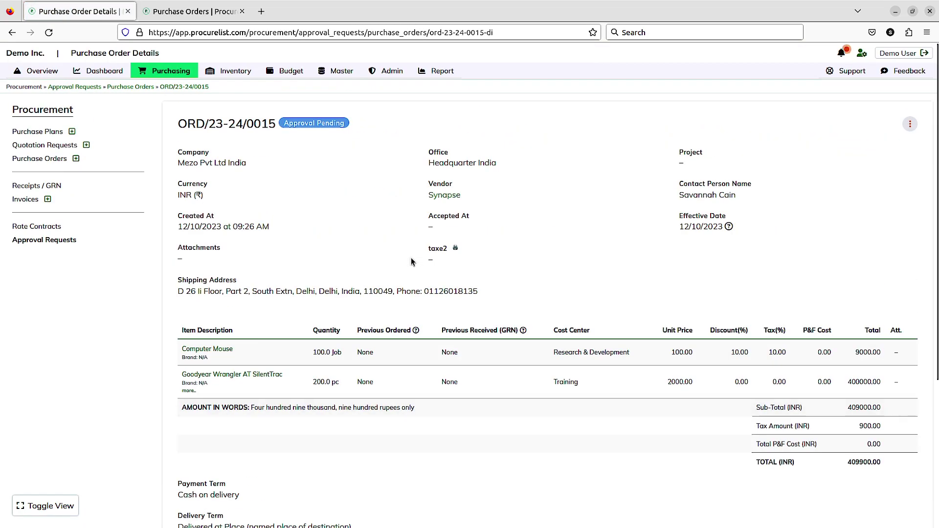
pyautogui.click(909, 126)
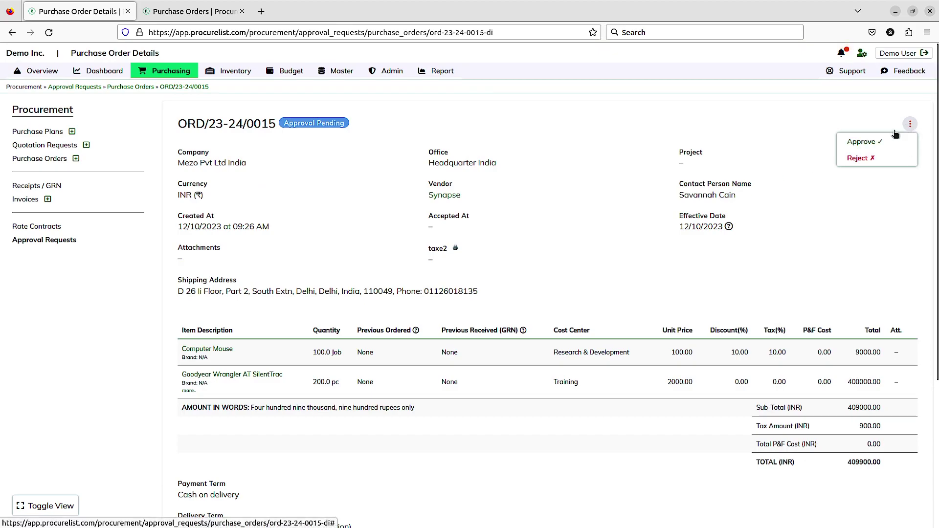
pyautogui.click(861, 141)
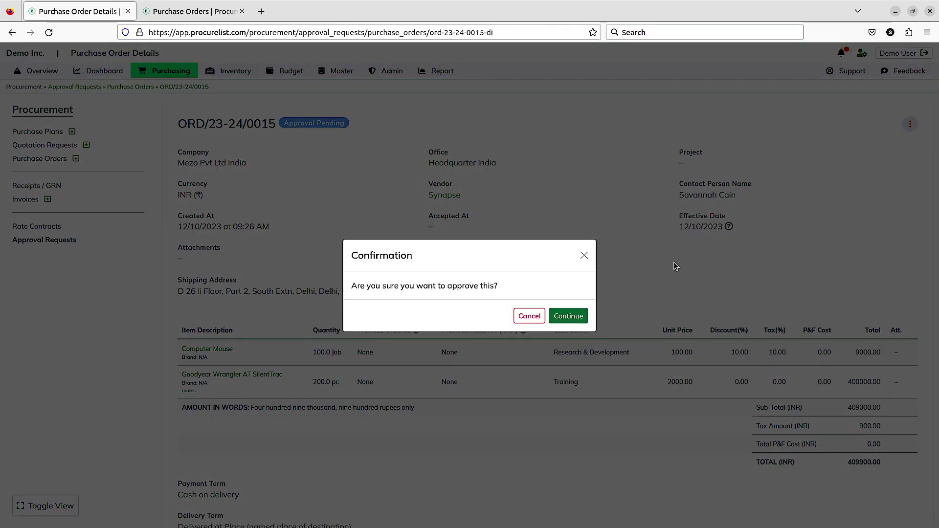
pyautogui.click(569, 316)
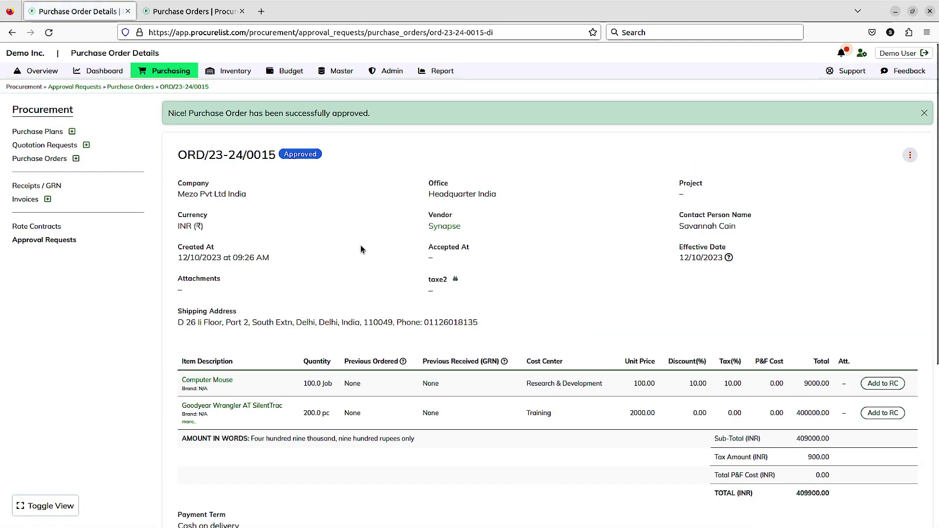
# Reopen the approved Mezo Pvt Ltd India order from the purchase orders list and send it to the vendor
pyautogui.click(53, 160)
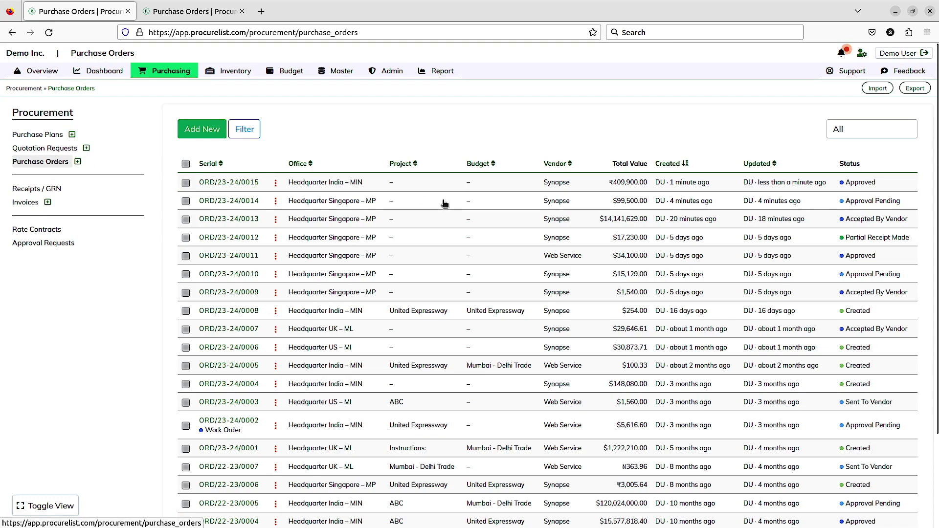
pyautogui.click(243, 182)
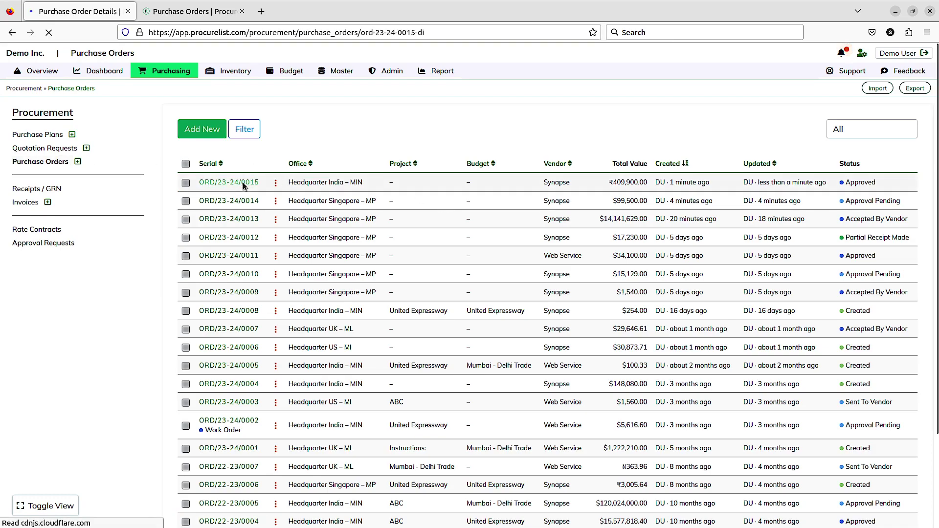
pyautogui.scroll(-2, 632, 298)
pyautogui.scroll(2, 779, 226)
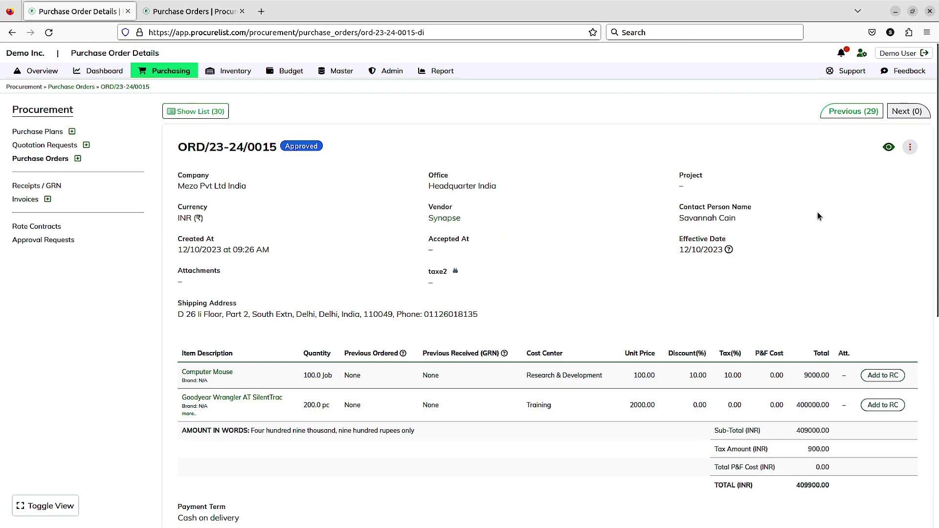
pyautogui.click(910, 147)
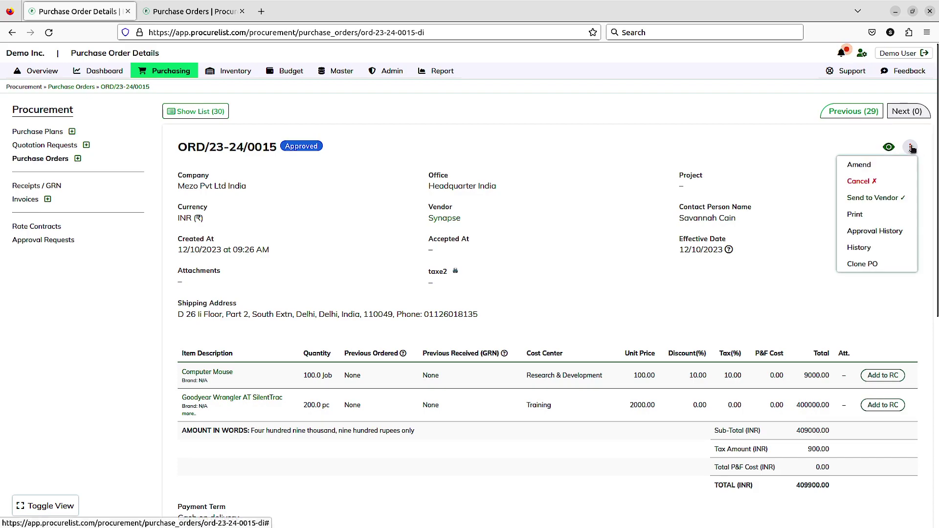
pyautogui.click(886, 198)
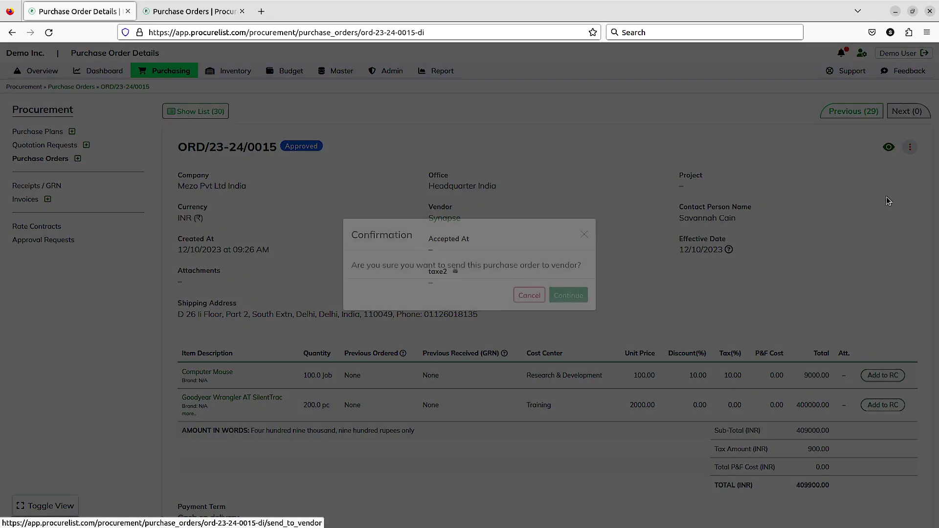
pyautogui.click(569, 317)
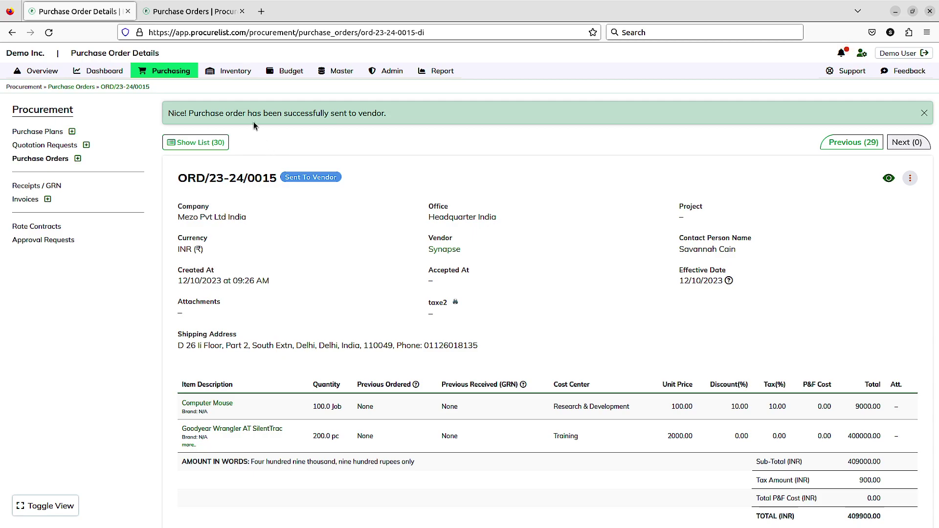
# Switch to the Synapse vendor portal and open the received Mezo Pvt Ltd India purchase order to review its details
pyautogui.click(200, 12)
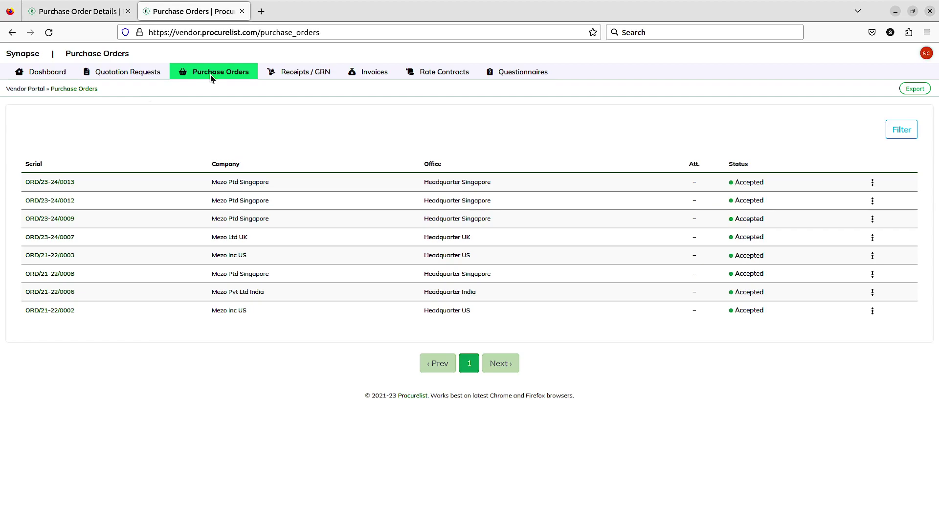
pyautogui.click(55, 70)
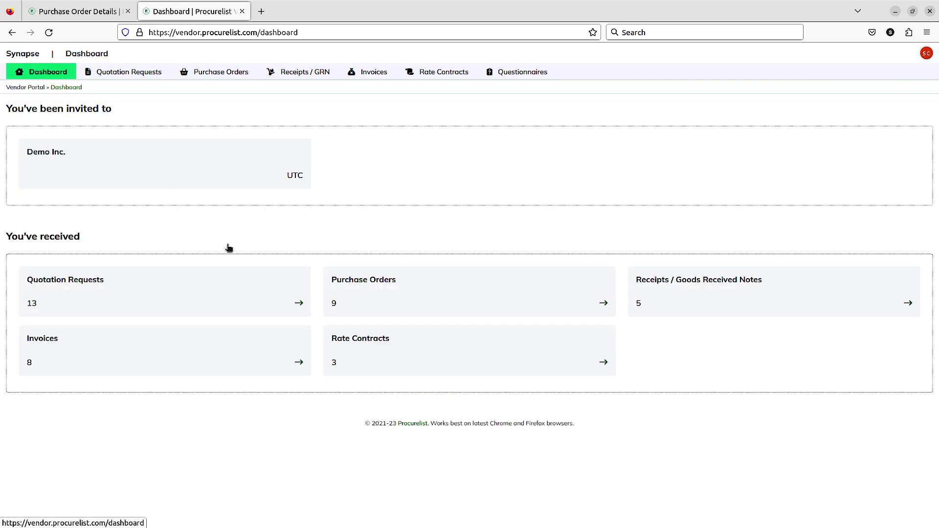
pyautogui.click(605, 304)
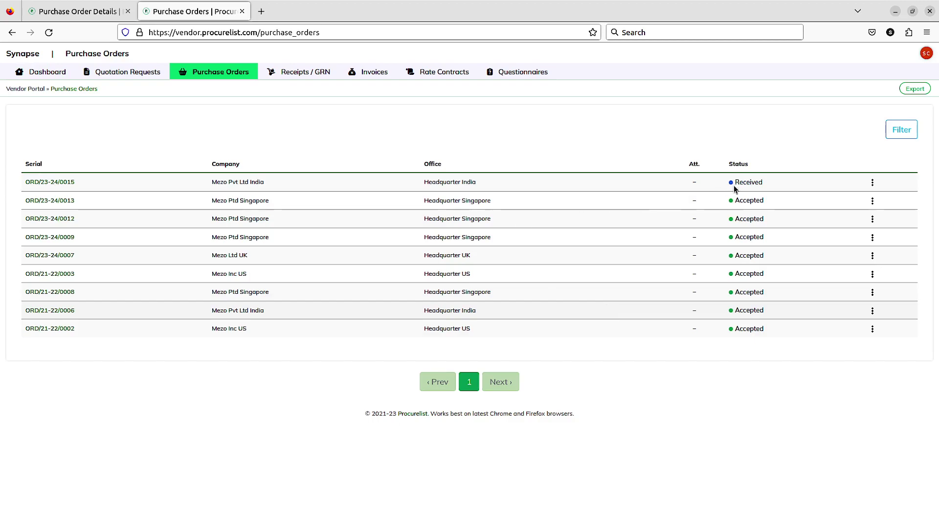
pyautogui.click(46, 181)
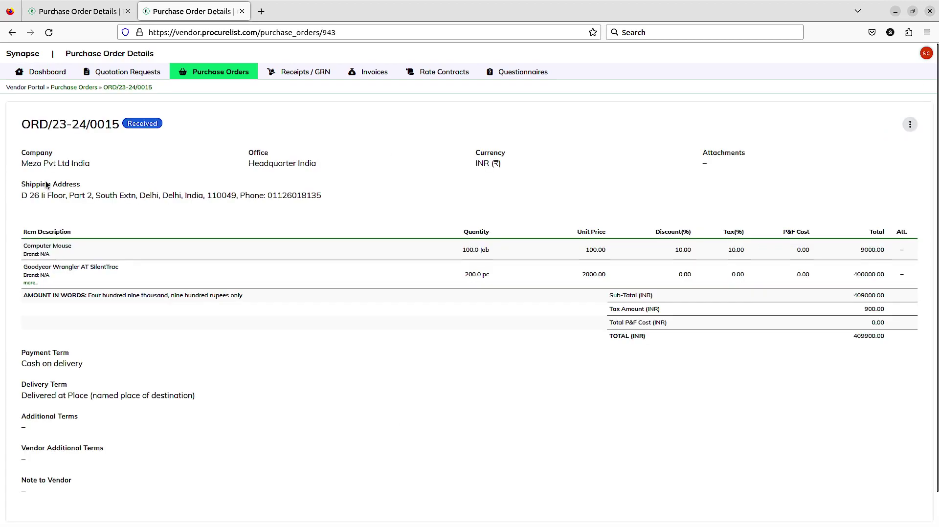
pyautogui.scroll(-1, 532, 342)
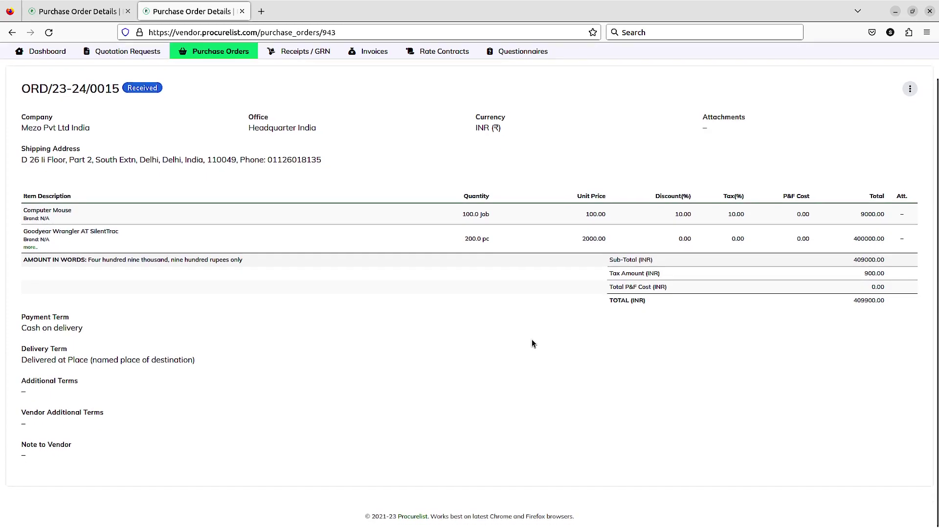
pyautogui.scroll(1, 532, 343)
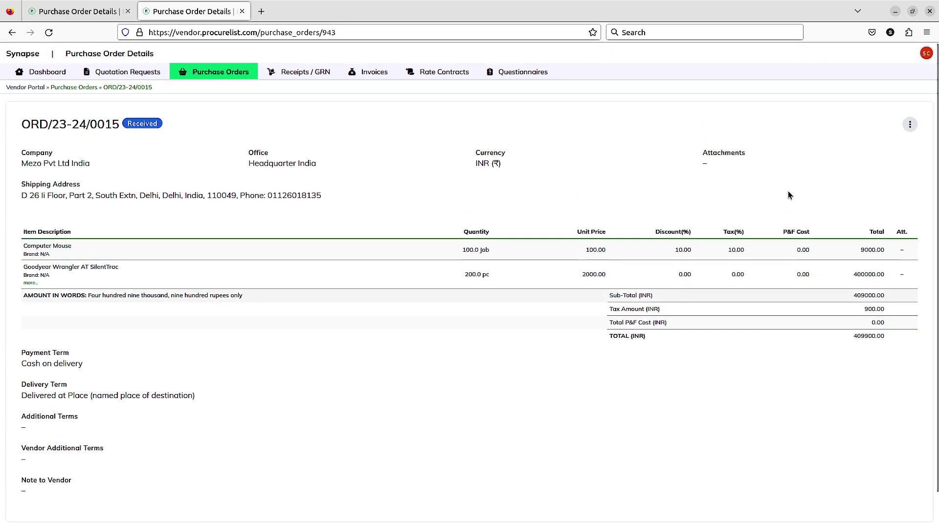
# Accept the received purchase order as the vendor and check which follow-up actions the order offers
pyautogui.click(909, 125)
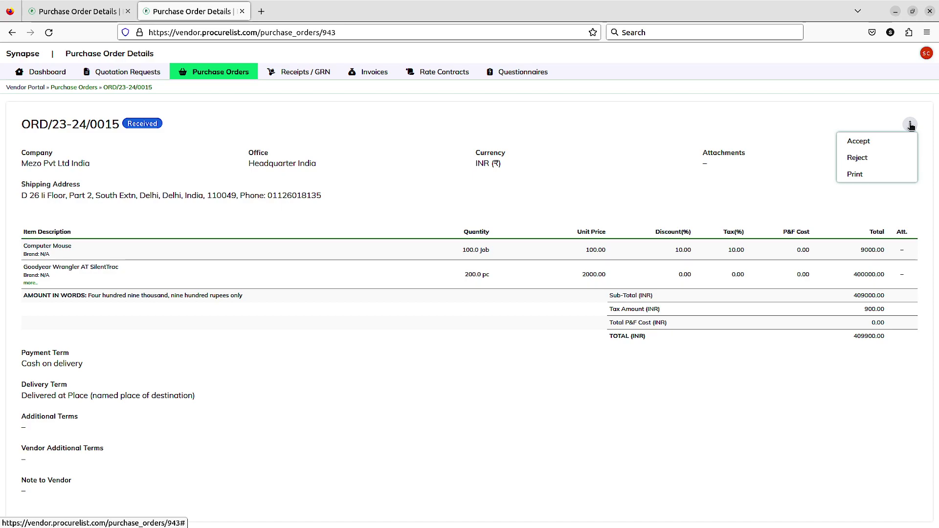
pyautogui.click(859, 141)
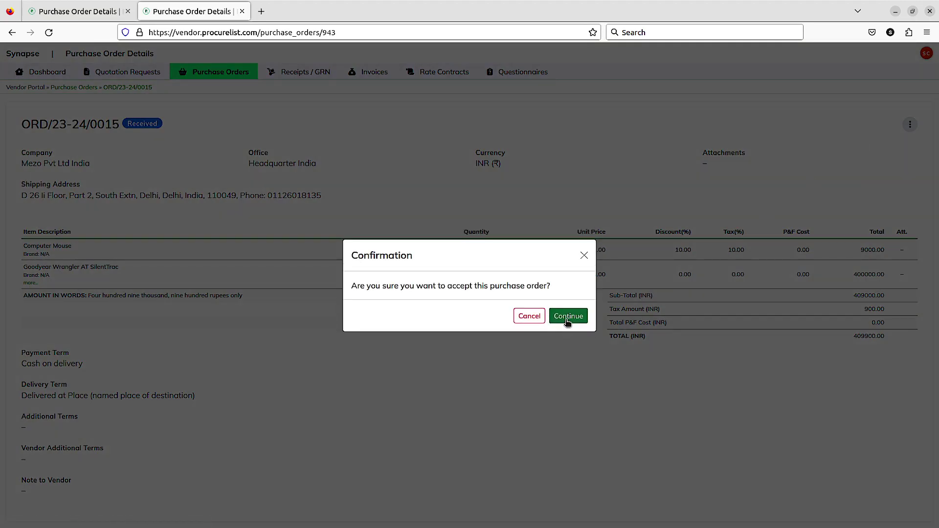
pyautogui.click(567, 317)
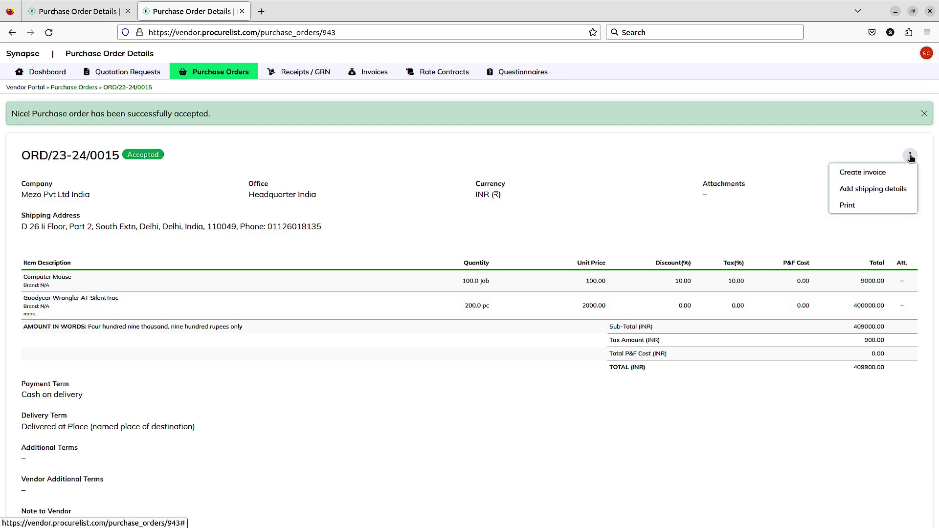
pyautogui.click(800, 142)
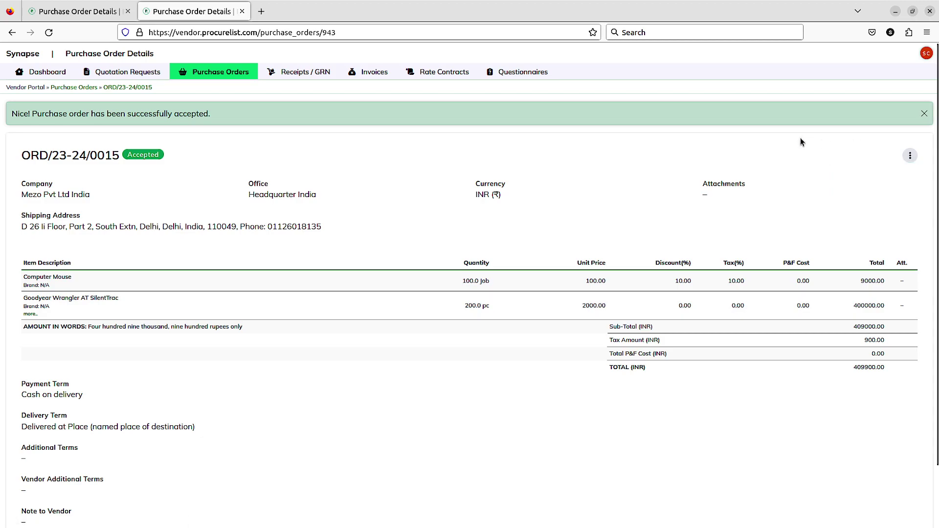